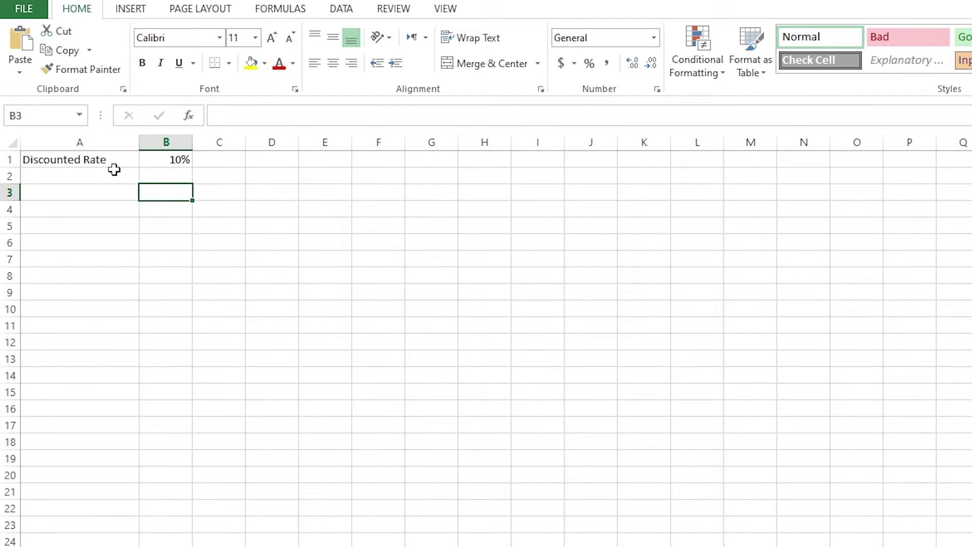
Enter the label 'Initial Investment' in A2 with 3000 beside it in B2.
click(65, 121)
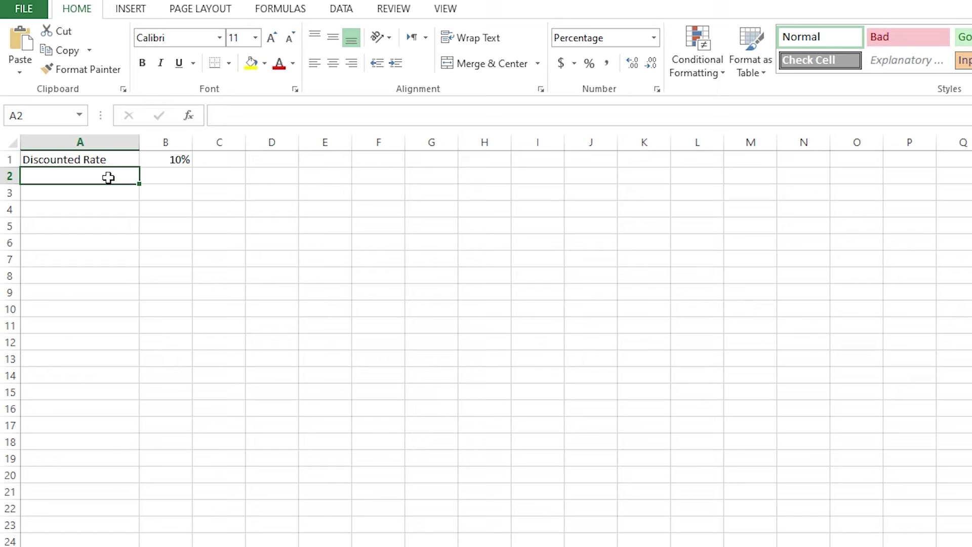
text(Initial Investment)
key(Tab)
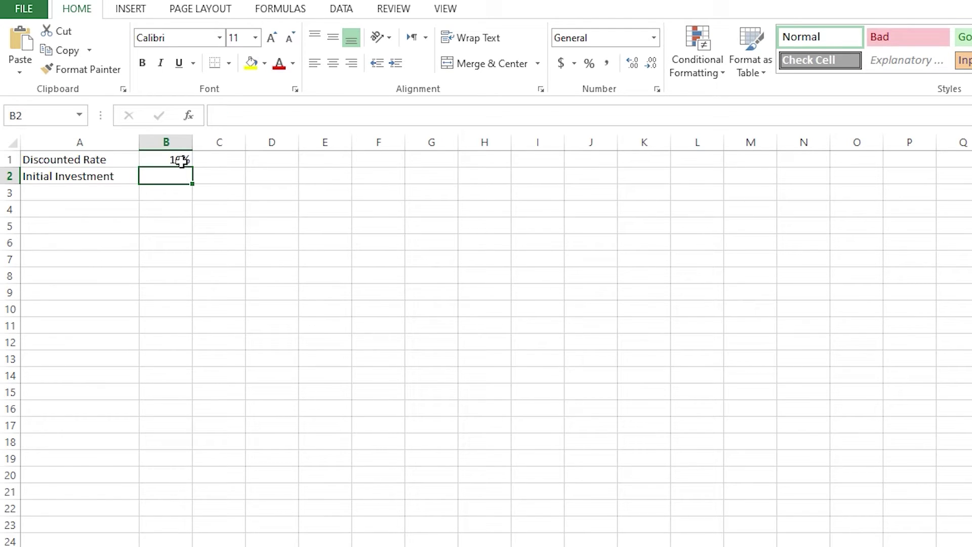
text(3000)
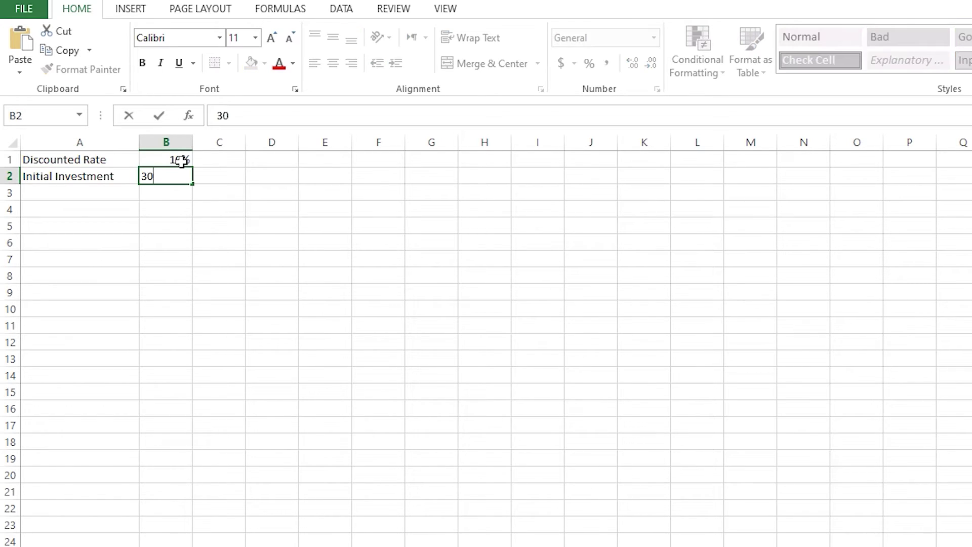
key(Return)
key(Return)
Select the labels A1:A2 and the input rows A1:B1 and A2:B2.
drag(86, 158, 162, 176)
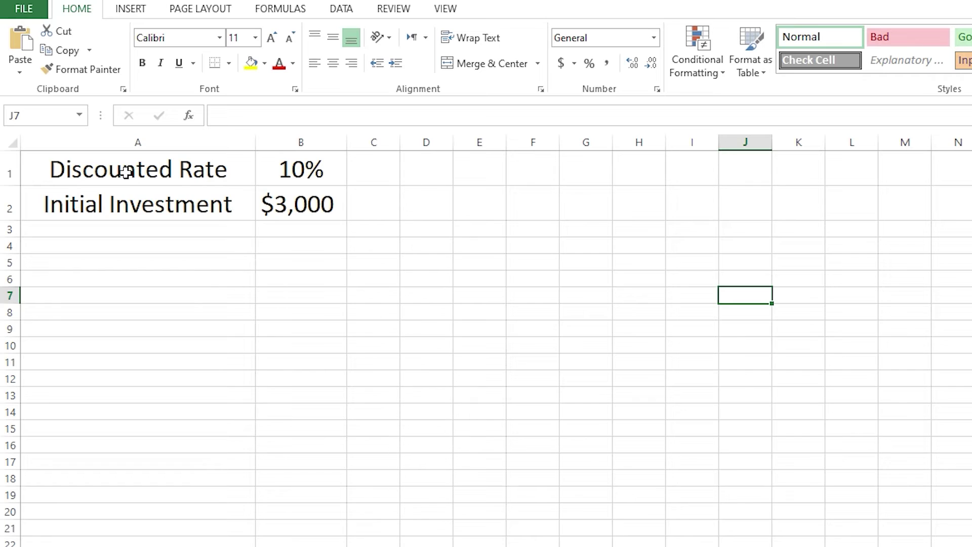
drag(130, 167, 325, 172)
drag(124, 206, 274, 202)
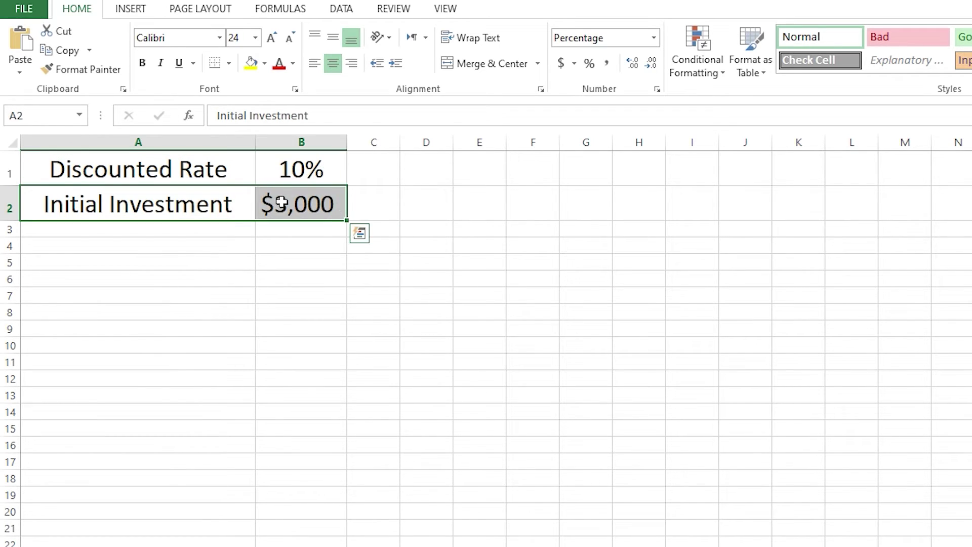
click(276, 257)
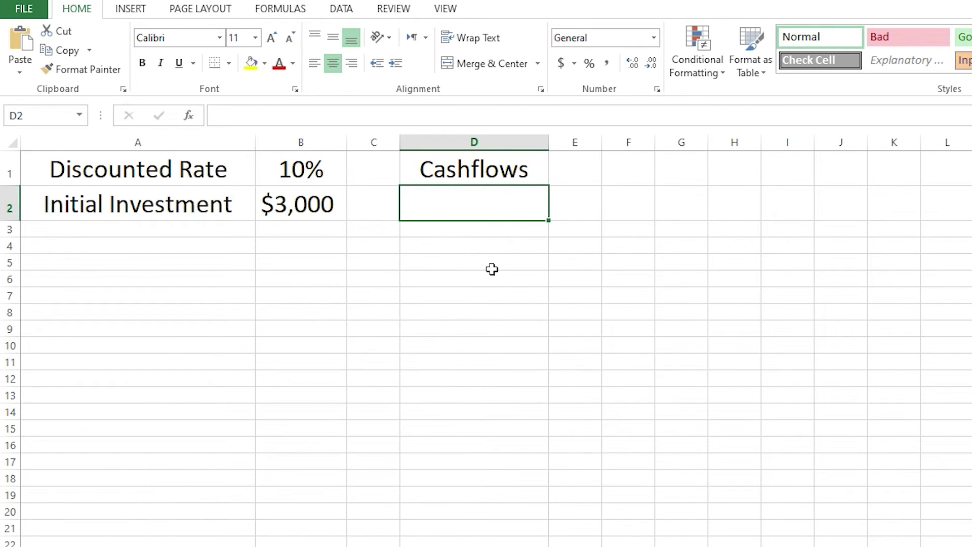
Paste cash flows 1000, 1200 and 1800 under Cashflows, label A8 'NPV', and start a formula.
key(ctrl+v)
click(518, 245)
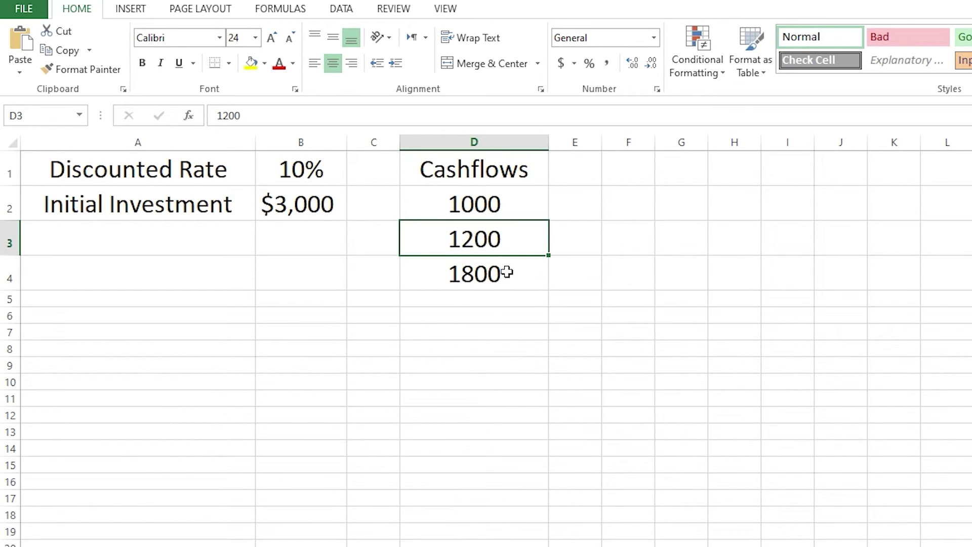
click(442, 169)
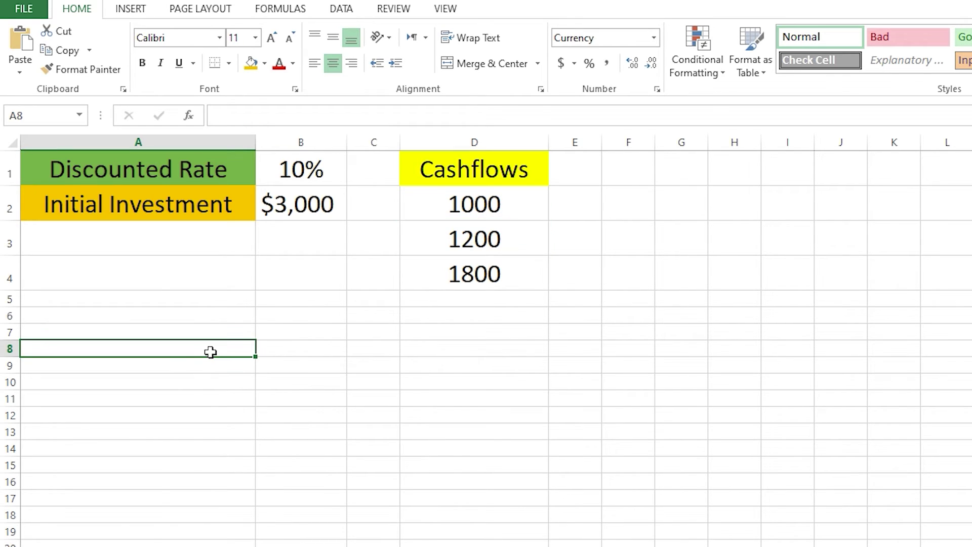
text(NPV)
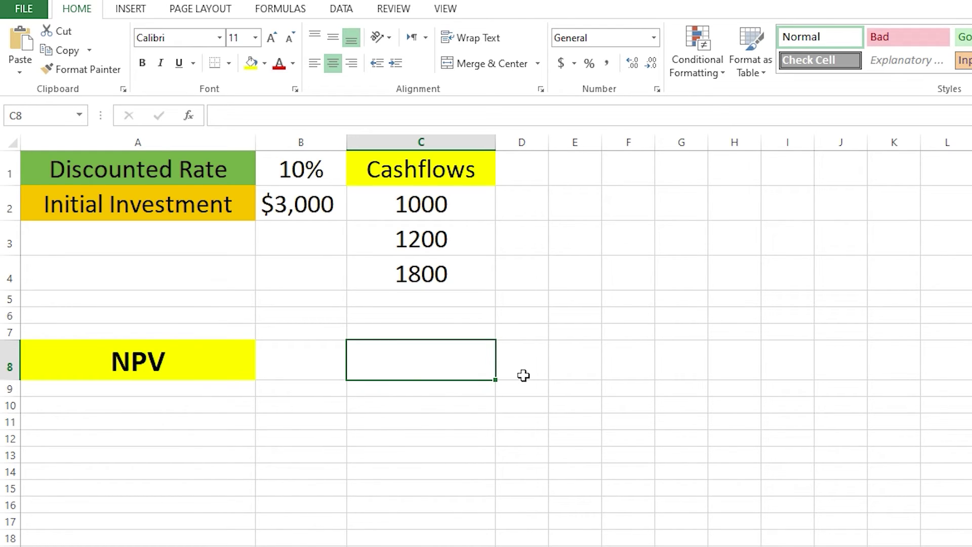
text(=)
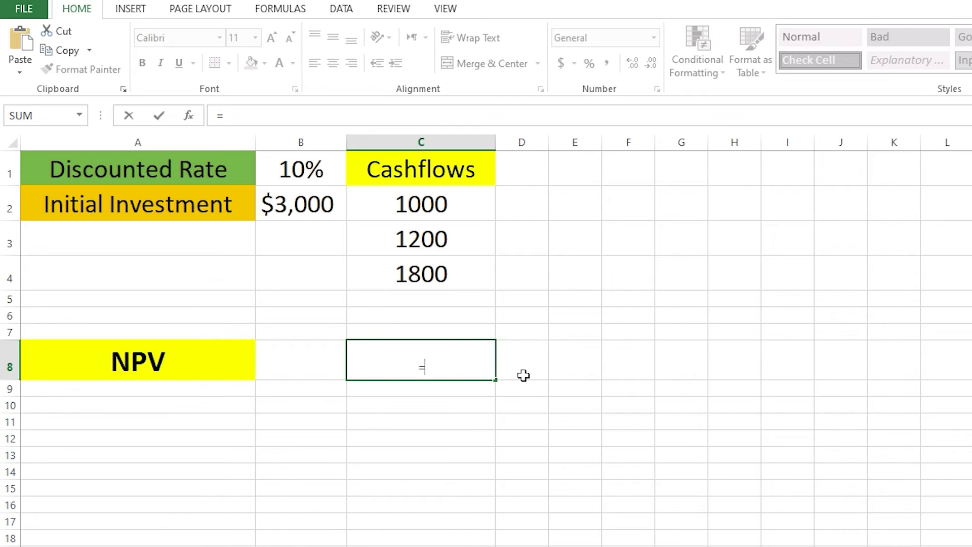
Enter =NPV(B1,C2:C4)-B2 in C8, giving an NPV of $253.19.
text(NPV)
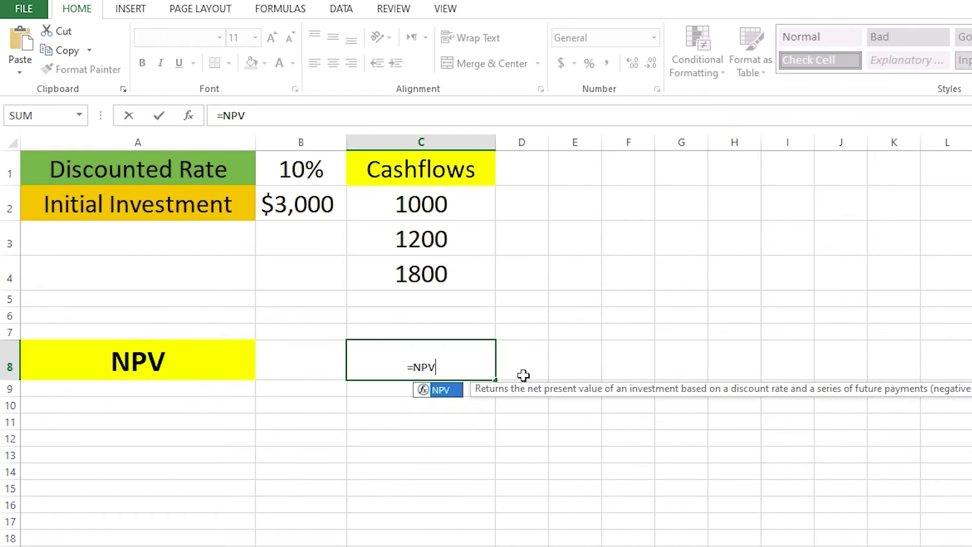
key(Tab)
text(()
key(BackSpace)
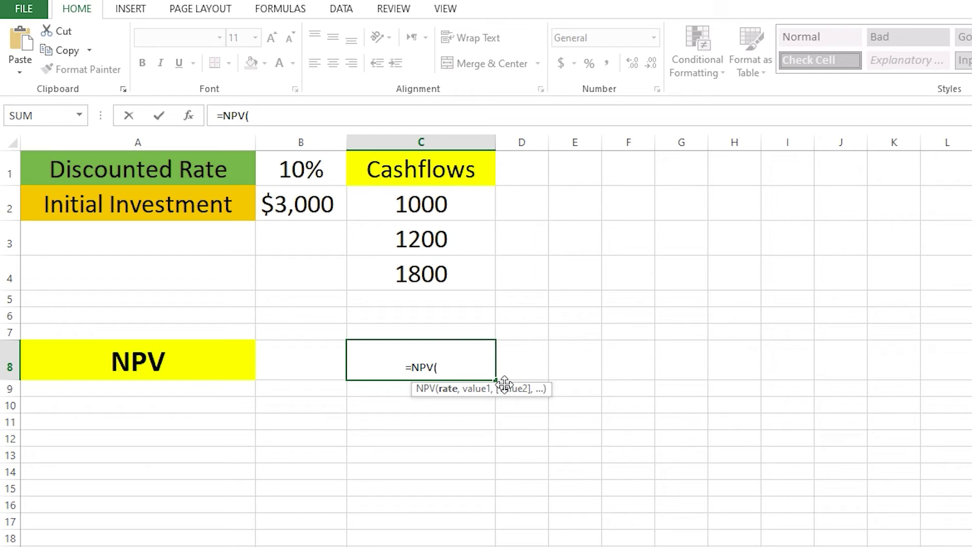
text(B1)
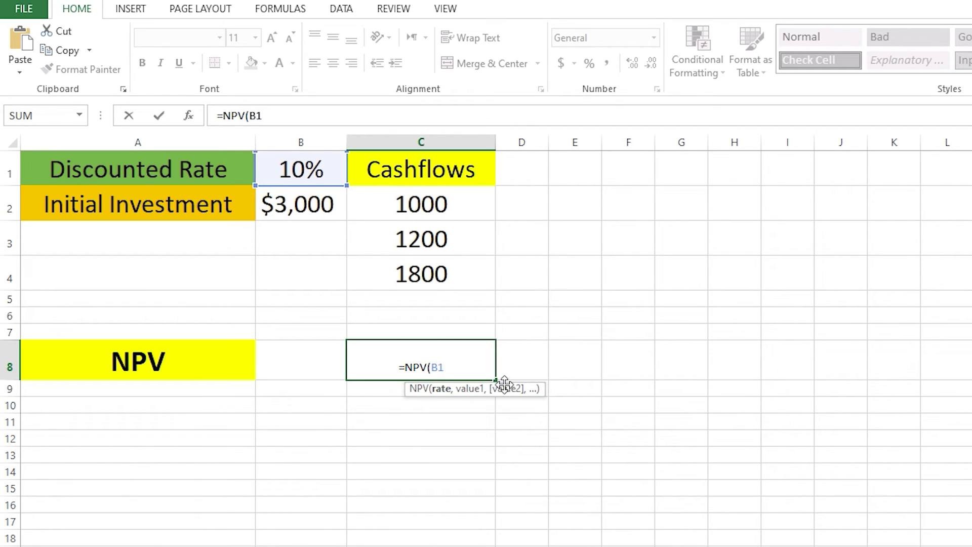
text(,)
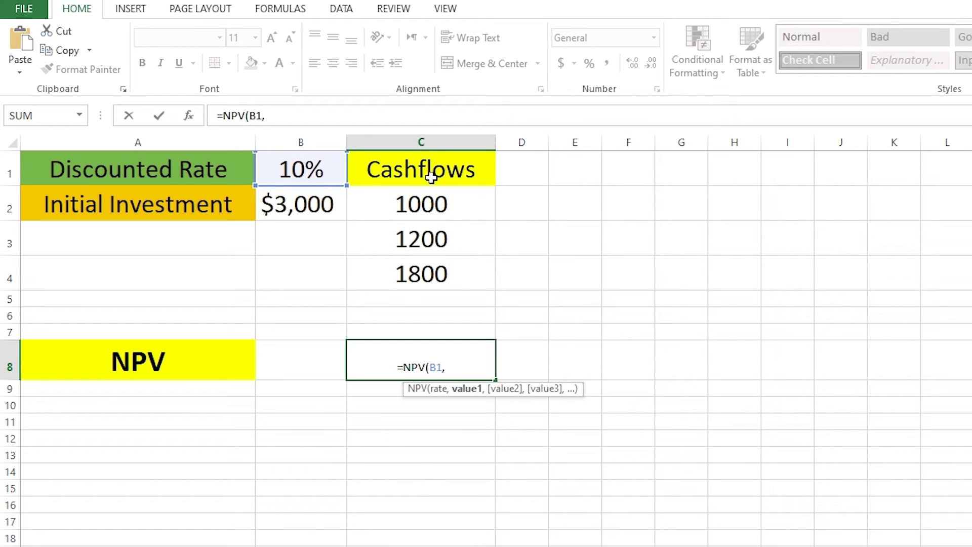
drag(430, 205, 441, 273)
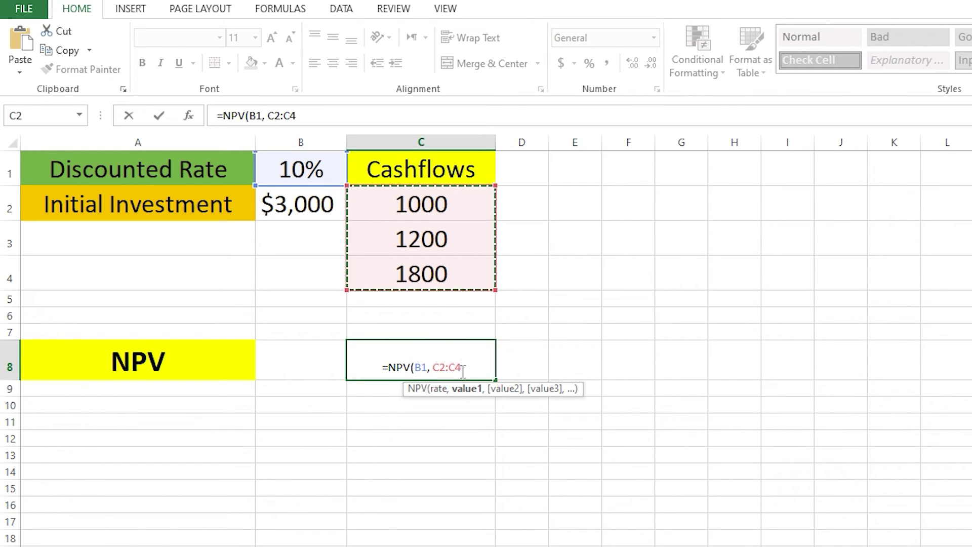
text())
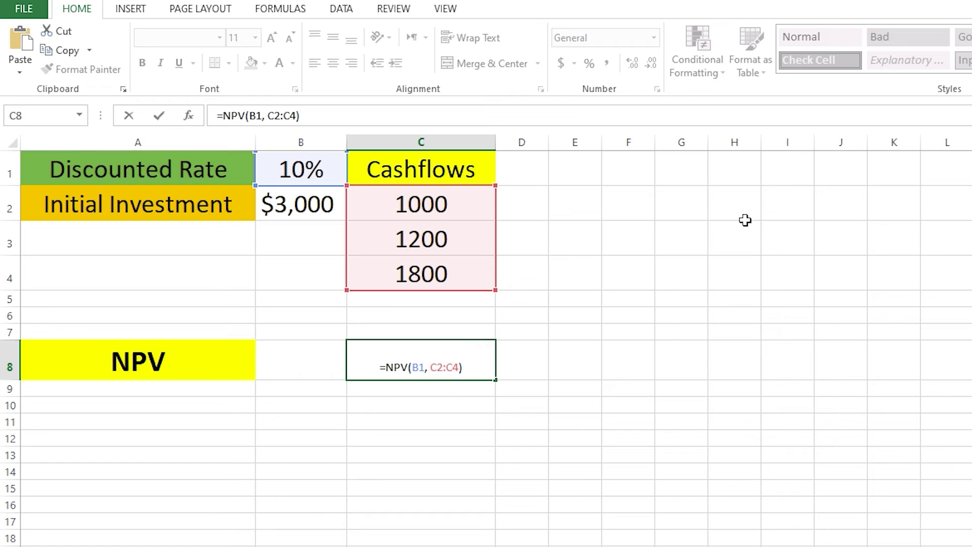
text(-)
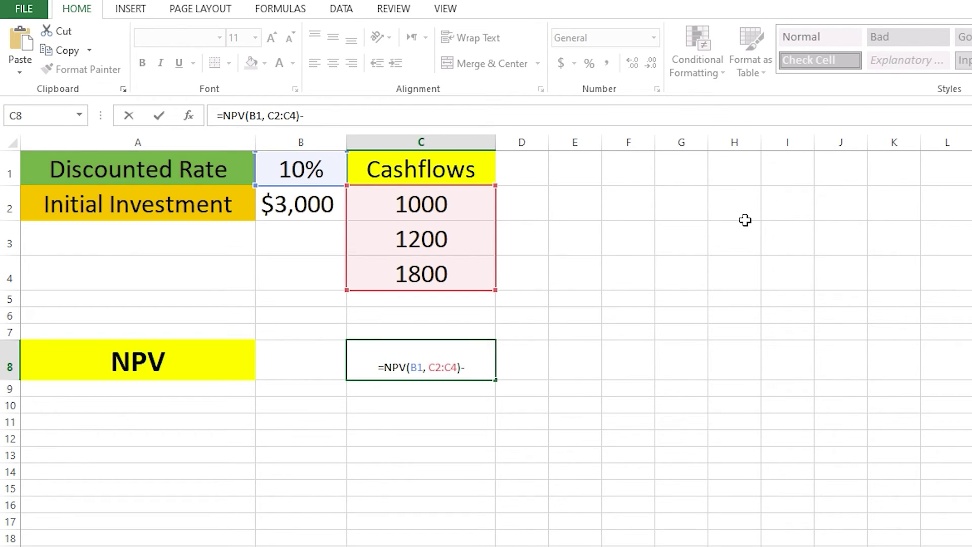
text(b2)
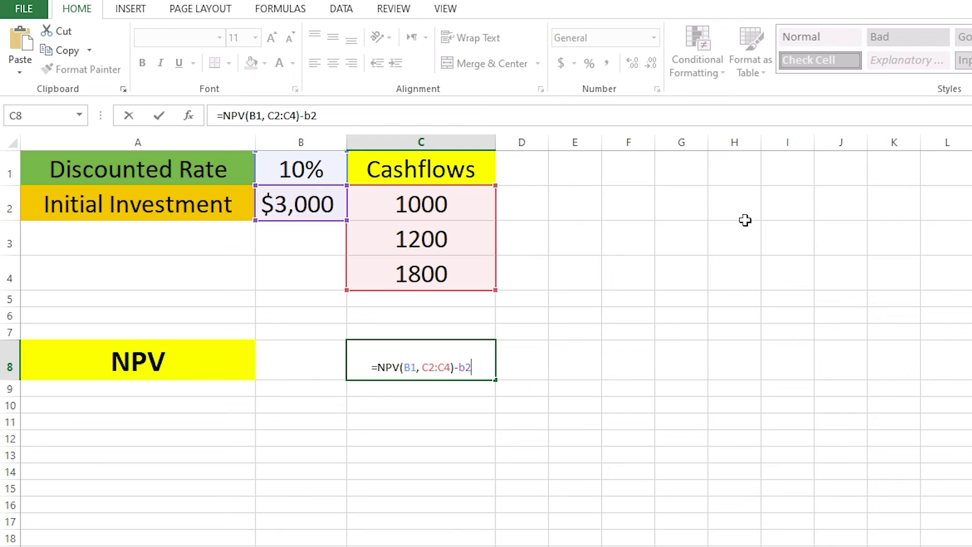
click(538, 372)
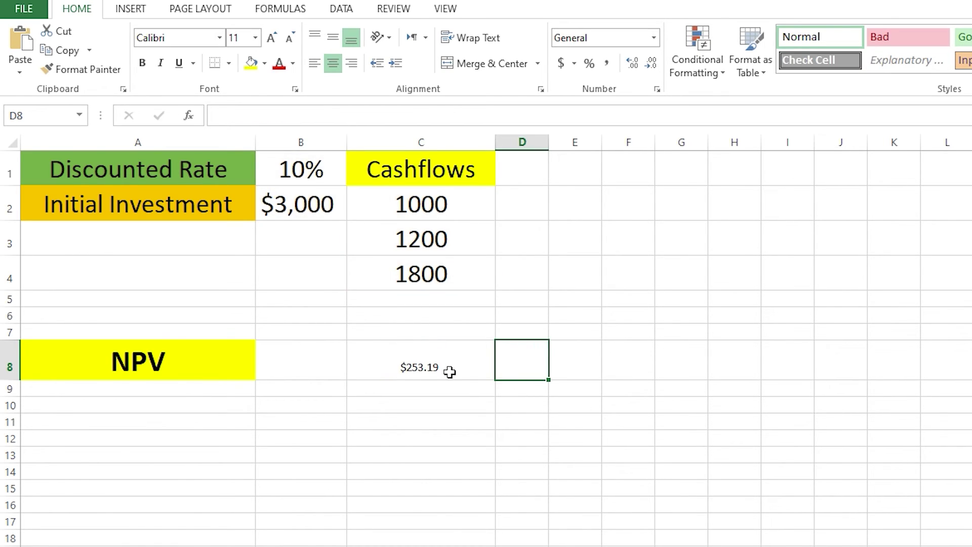
Set the $253.19 NPV result in C8 to font size 28 and check its formula.
click(387, 364)
click(256, 38)
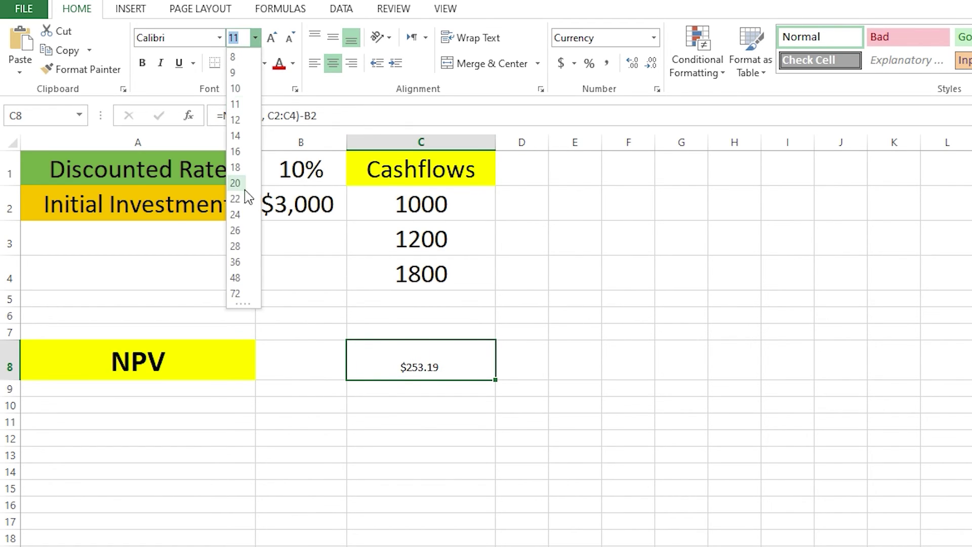
click(235, 246)
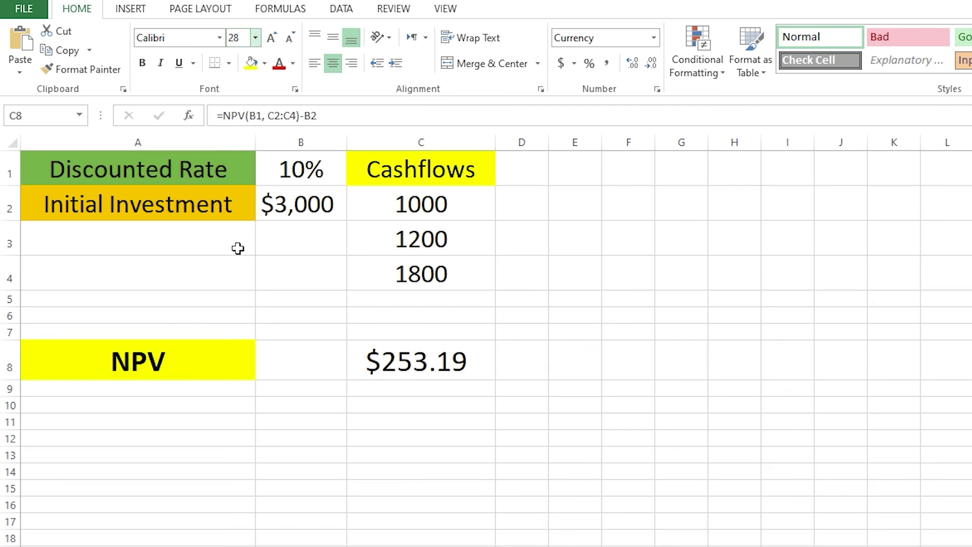
click(627, 388)
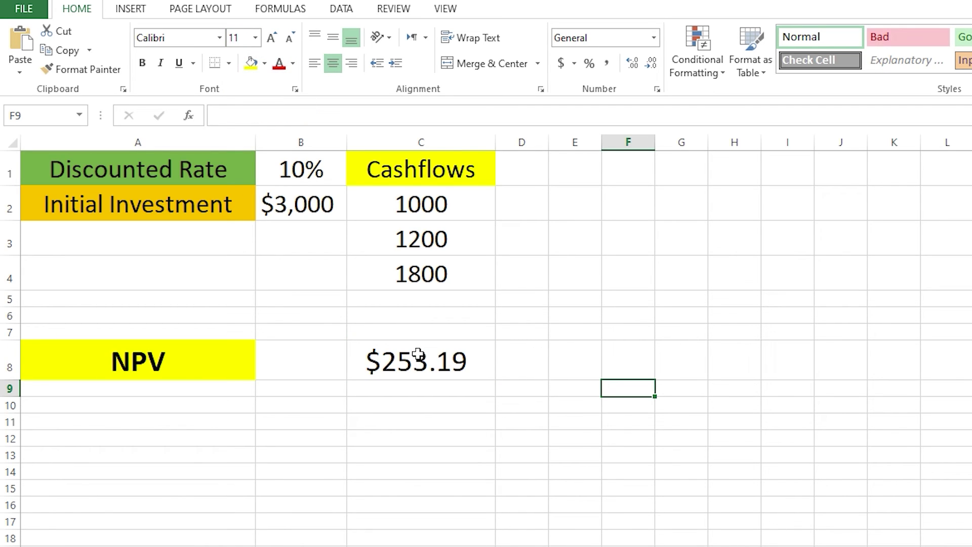
click(460, 362)
click(373, 408)
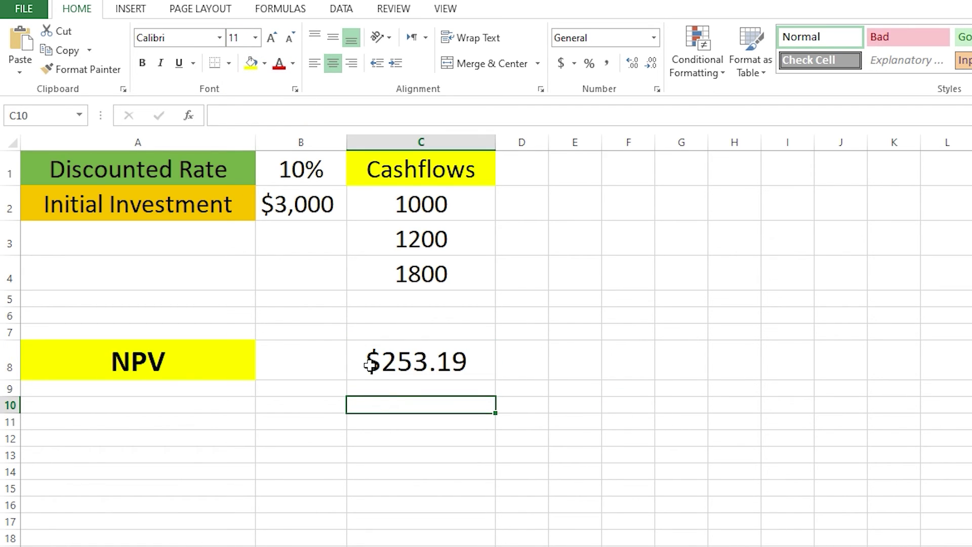
click(382, 364)
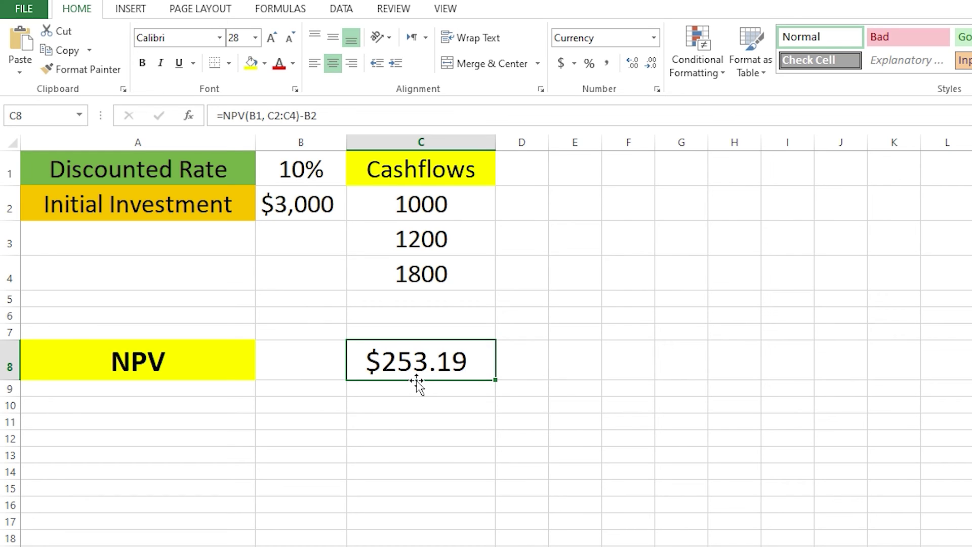
Change the initial investment in B2 from 3000 to 4000.
click(276, 206)
double_click(276, 206)
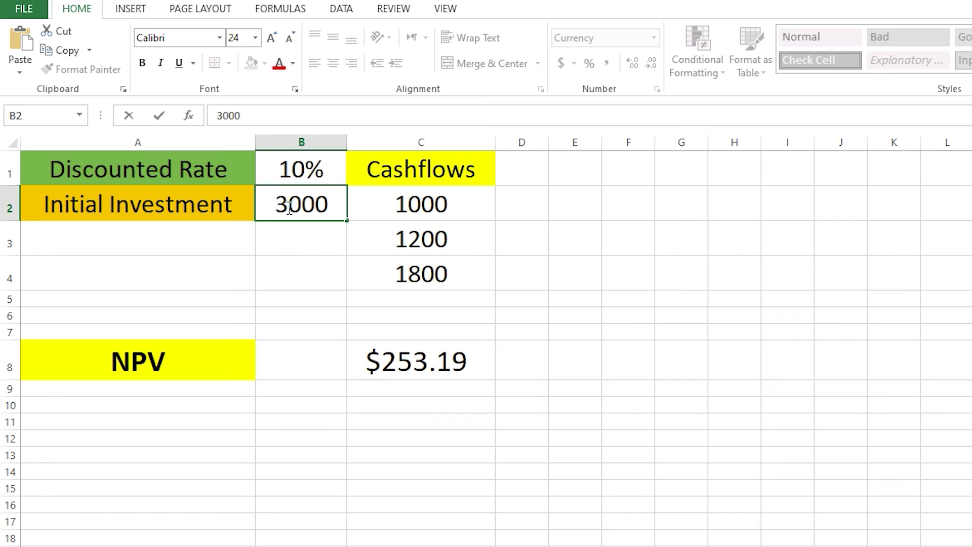
drag(289, 208, 279, 207)
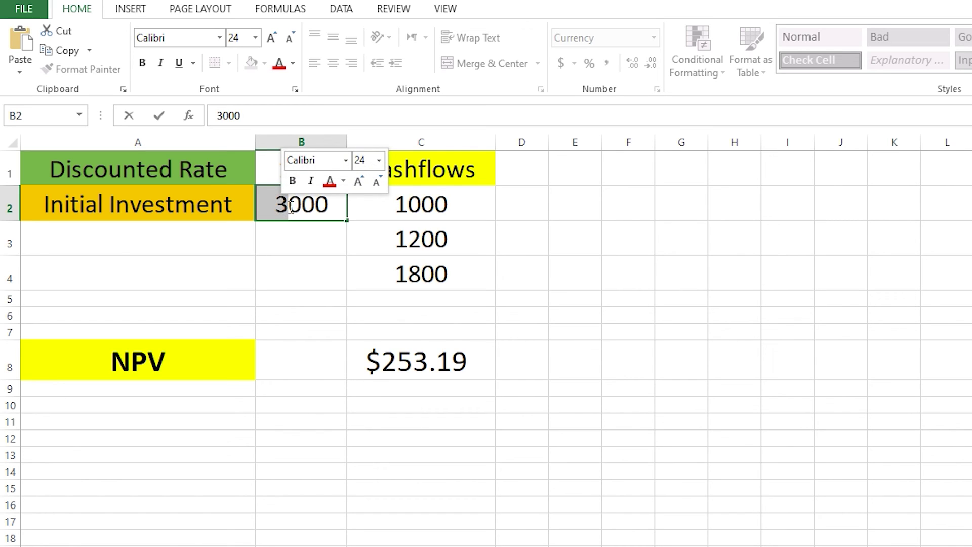
text(4)
click(408, 405)
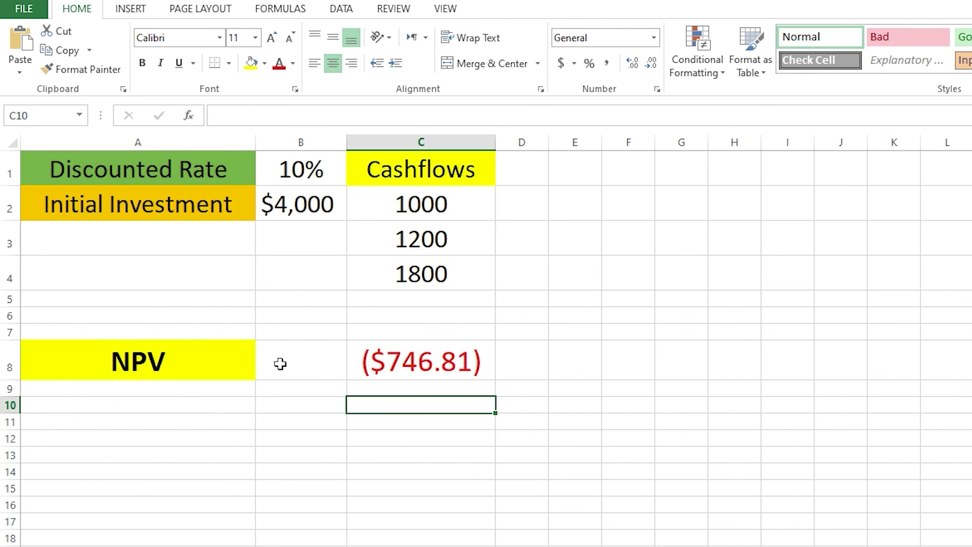
Check that the NPV in C8 now shows a negative ($746.81).
click(427, 359)
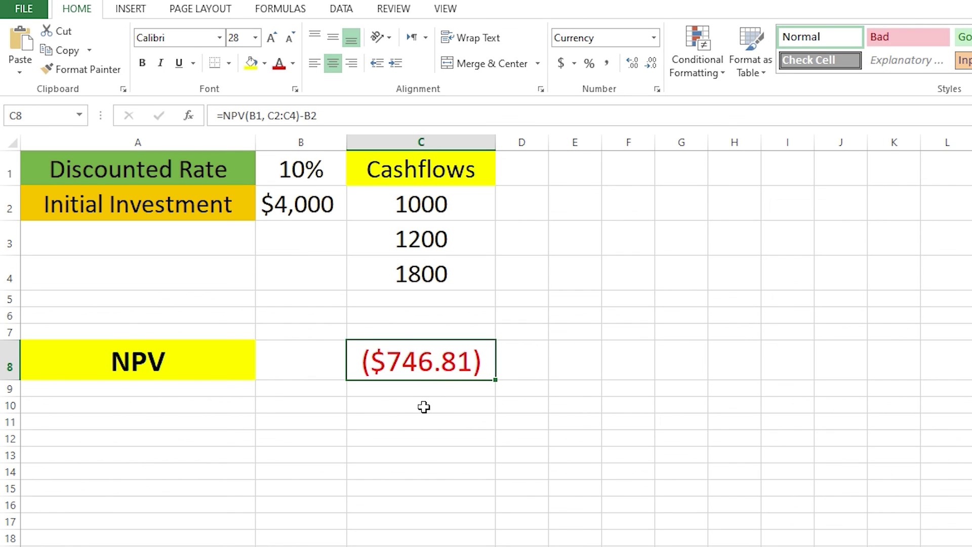
click(351, 435)
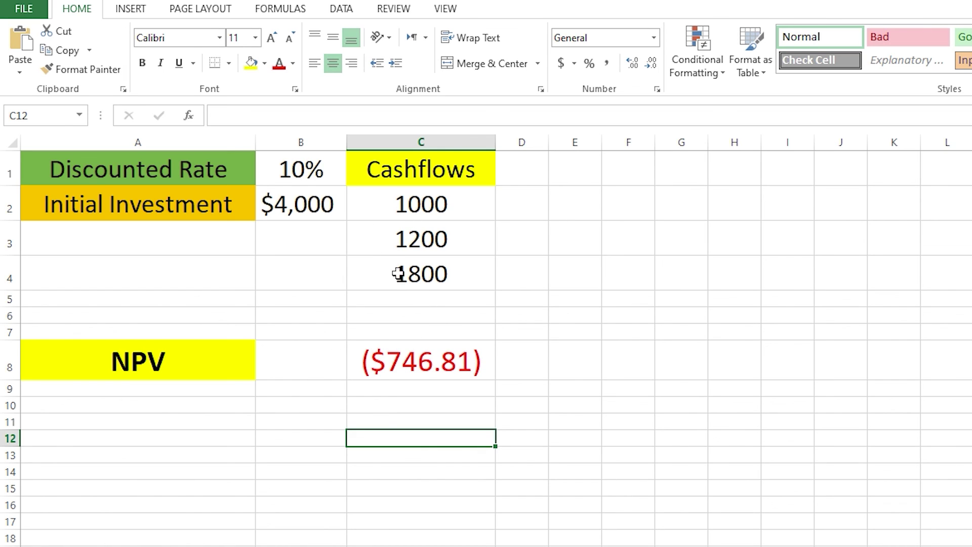
click(435, 376)
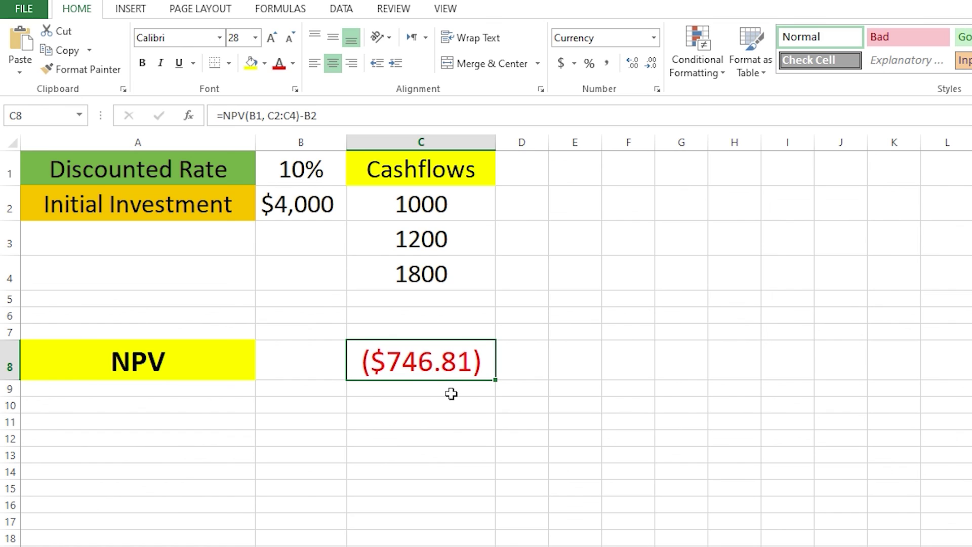